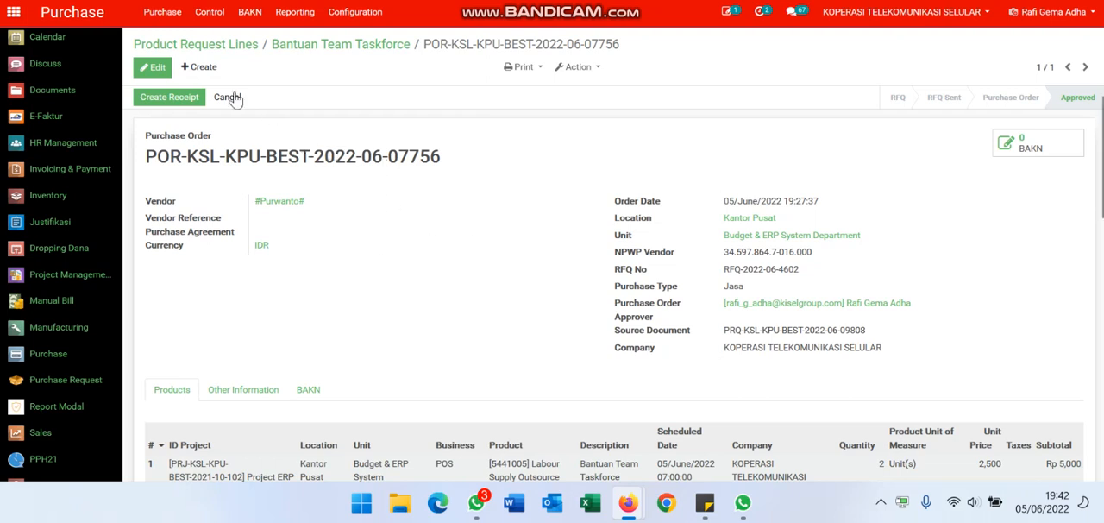
click(169, 14)
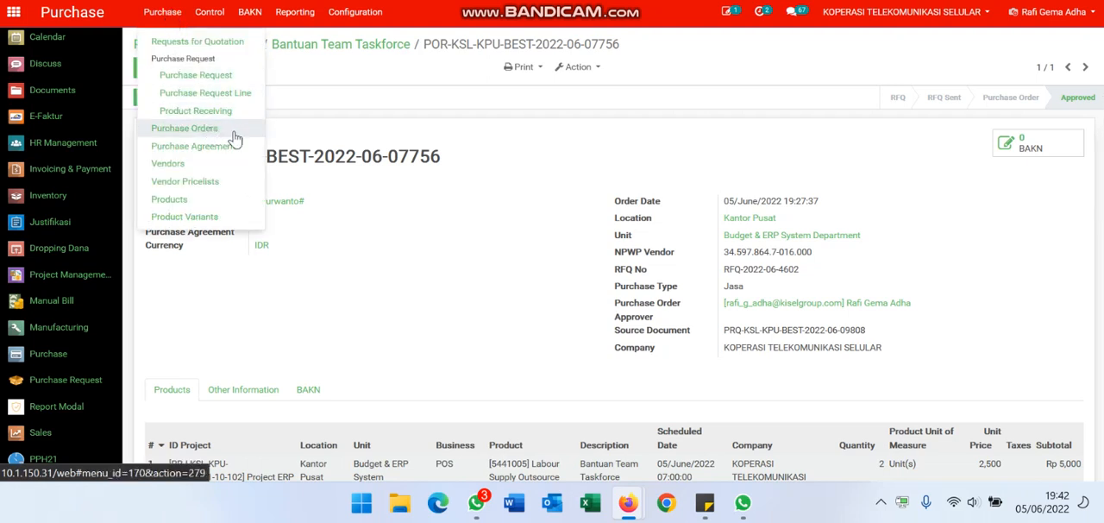
click(361, 110)
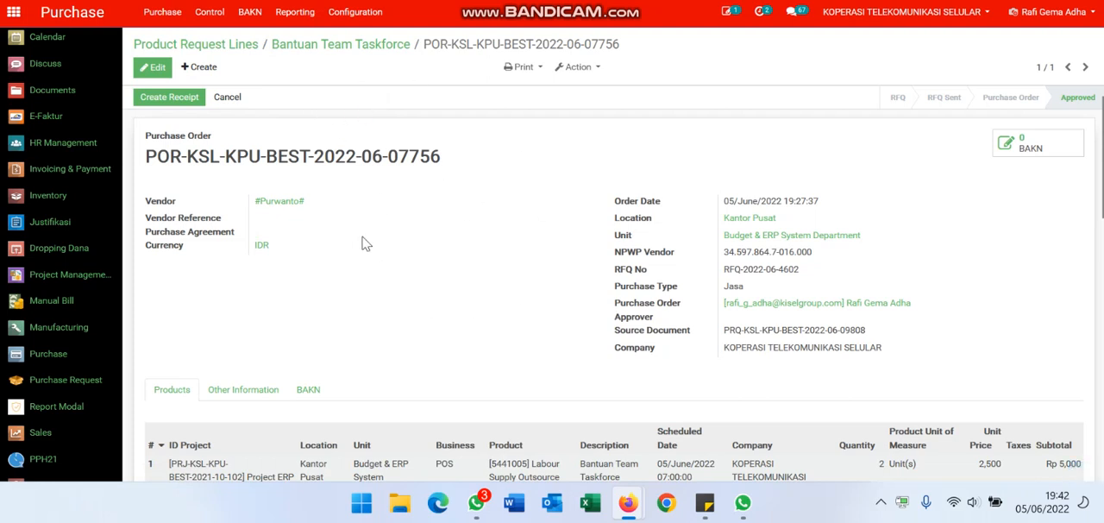
- Create the receipt for the approved purchase order and open that receipt
click(187, 103)
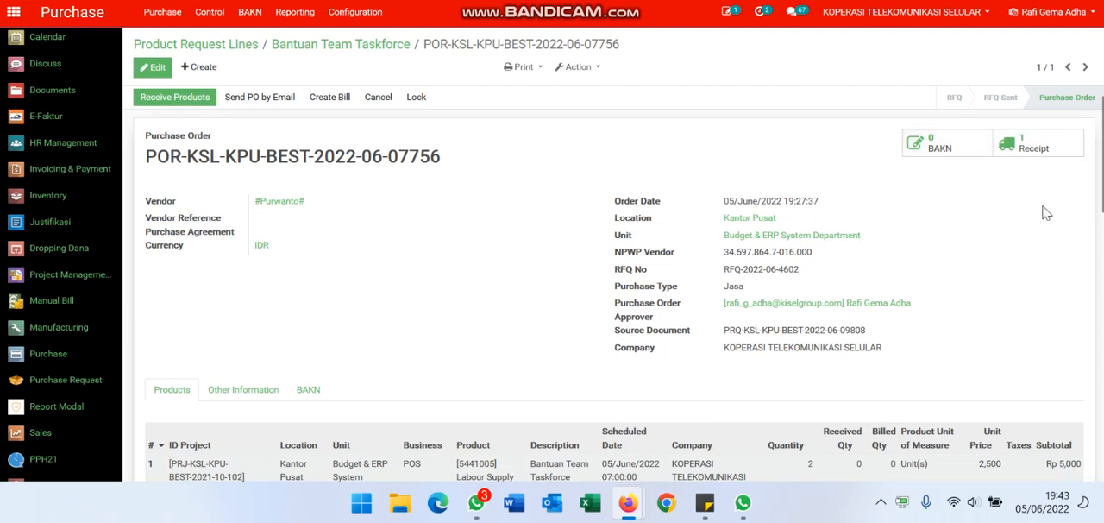
click(1035, 146)
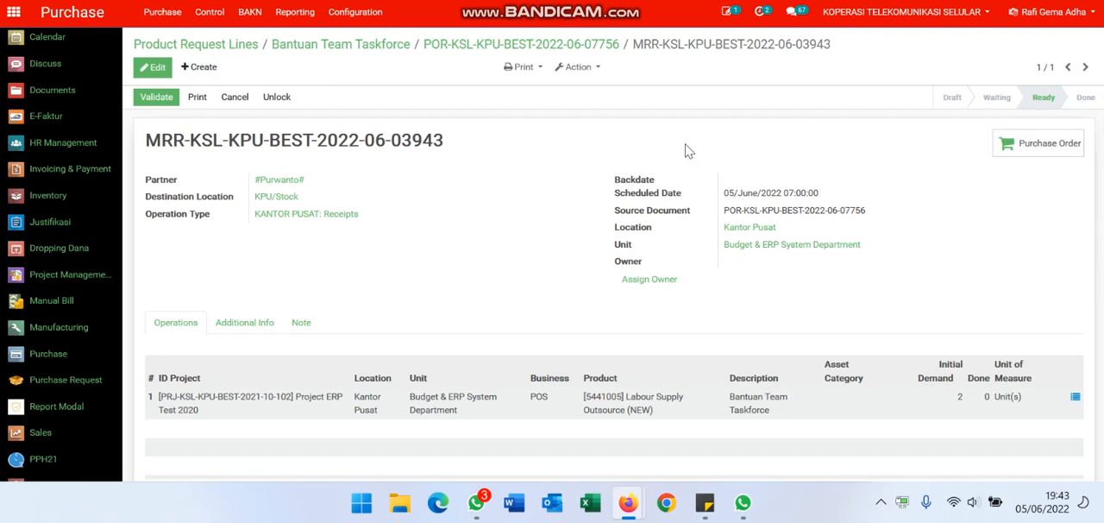
- Start editing the receipt and set its Backdate to 05/June/2022
click(160, 69)
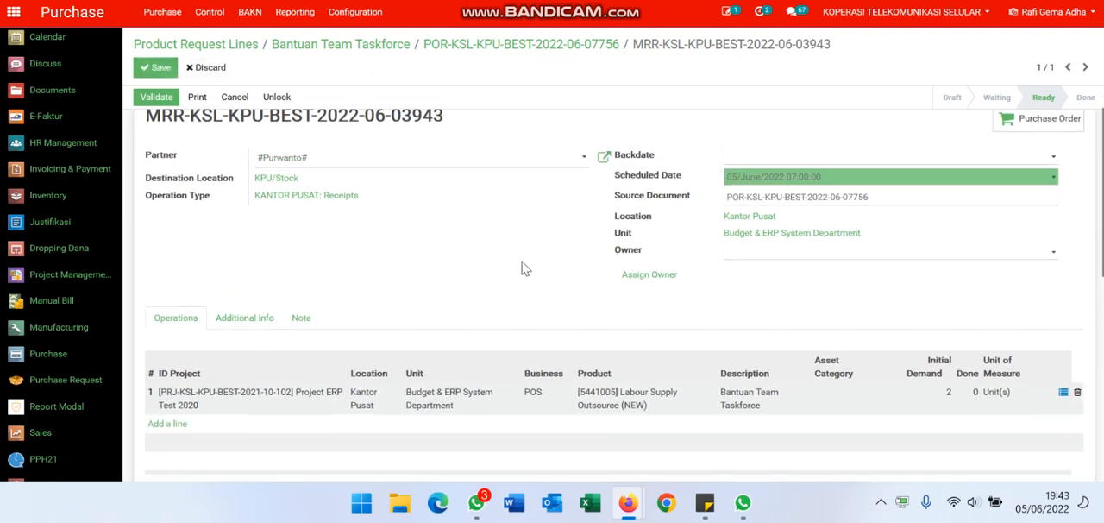
click(760, 186)
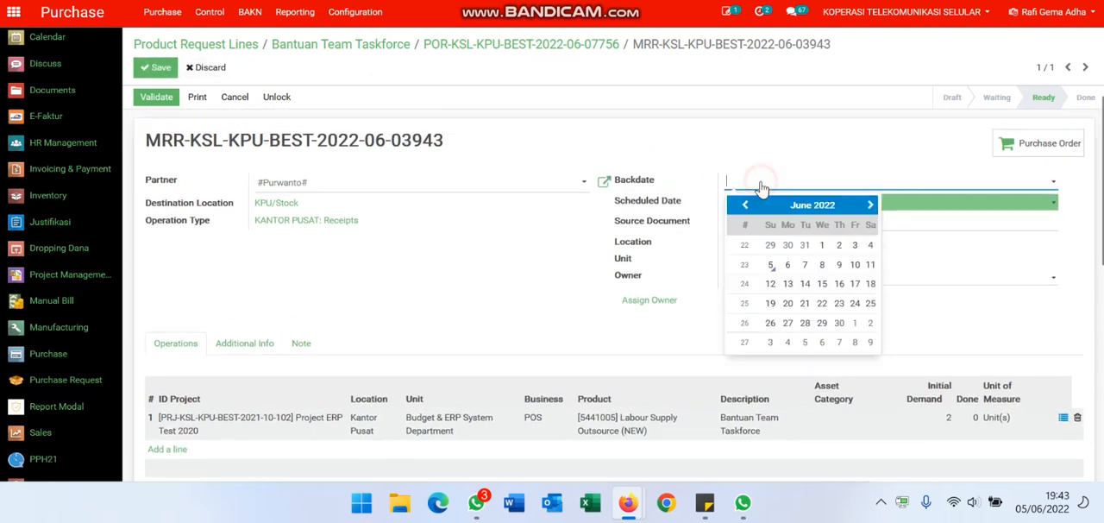
click(771, 269)
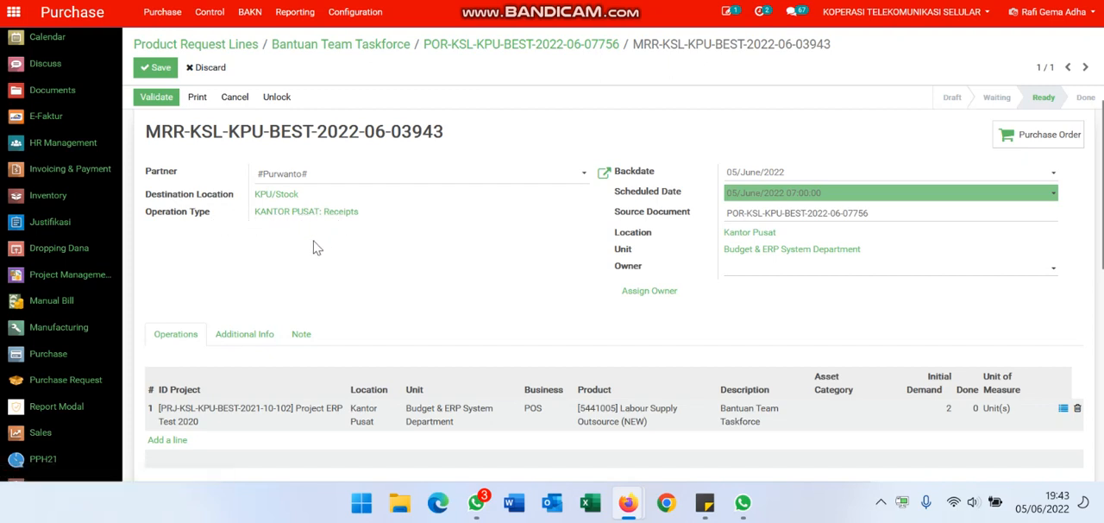
- Register a done quantity of 1 for the Labour Supply Outsource (NEW) line and save the receipt
click(1064, 411)
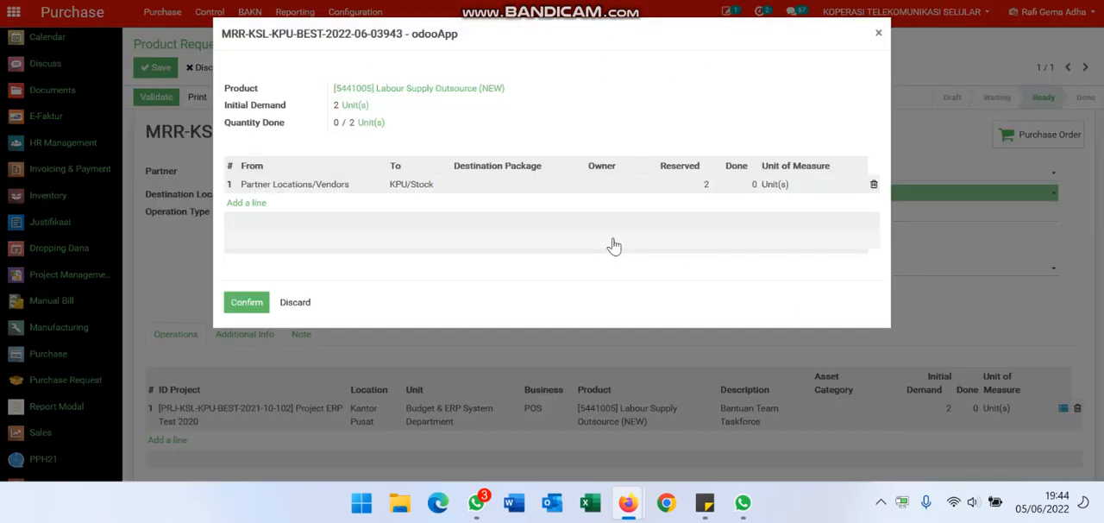
click(754, 184)
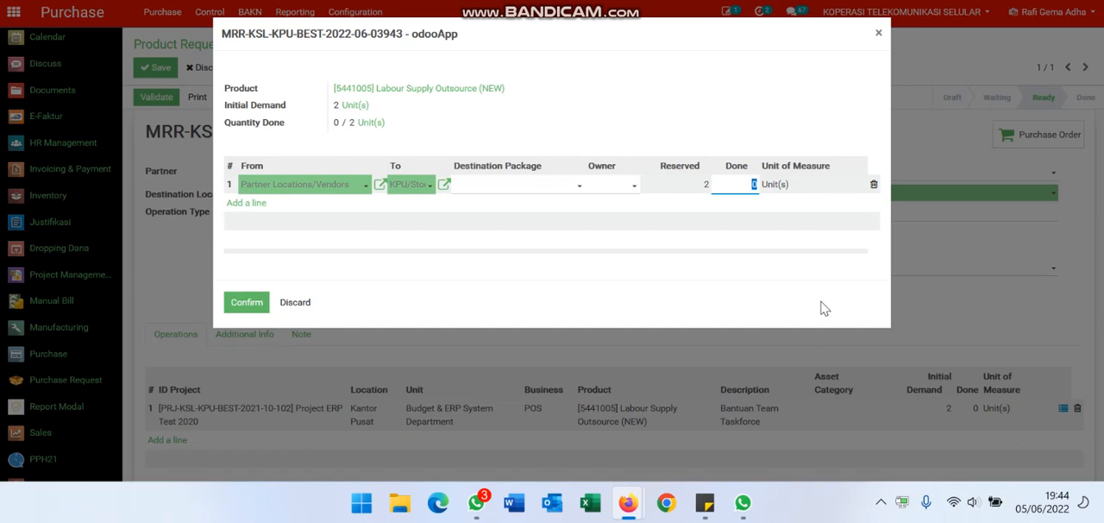
text(1)
click(245, 303)
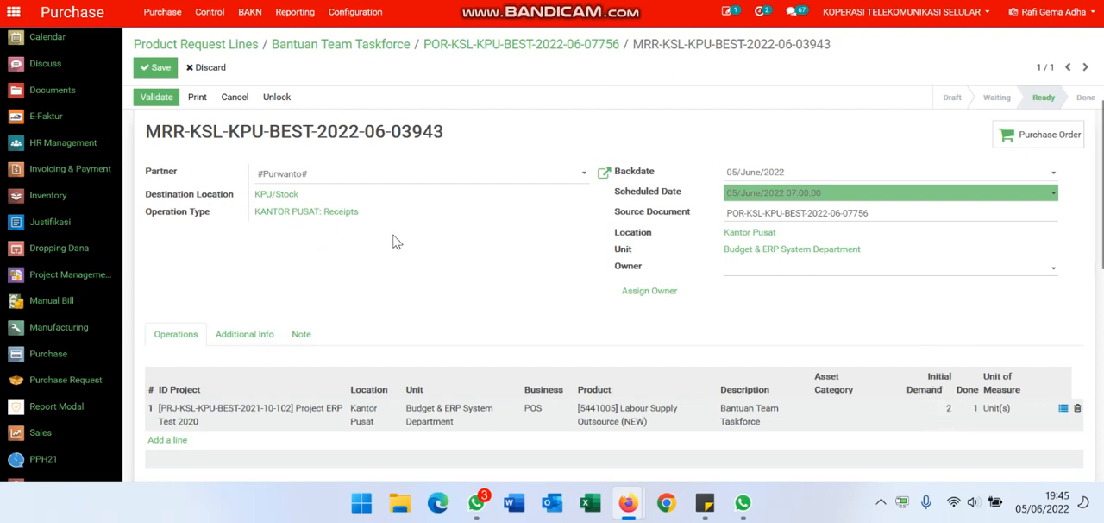
click(155, 69)
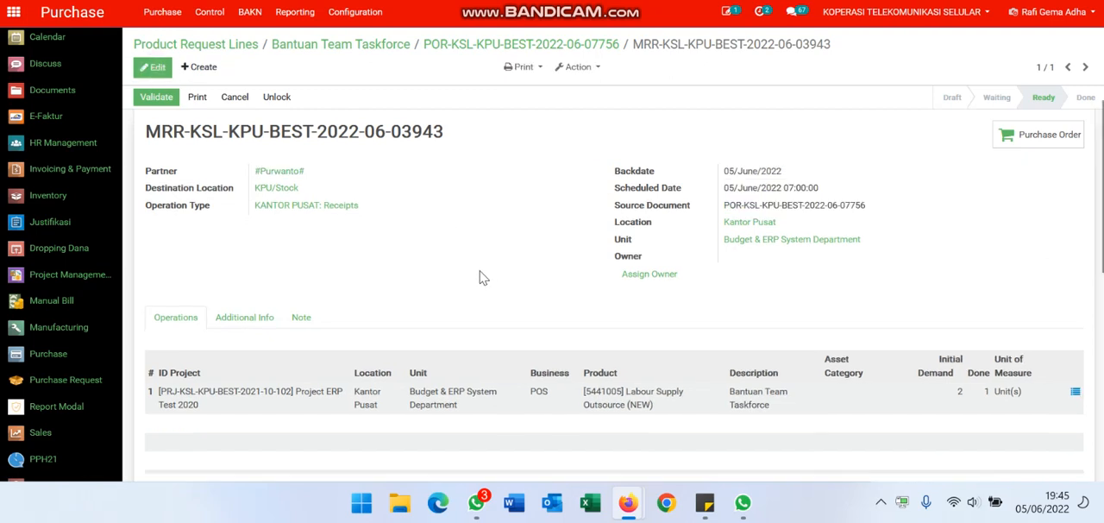
click(241, 319)
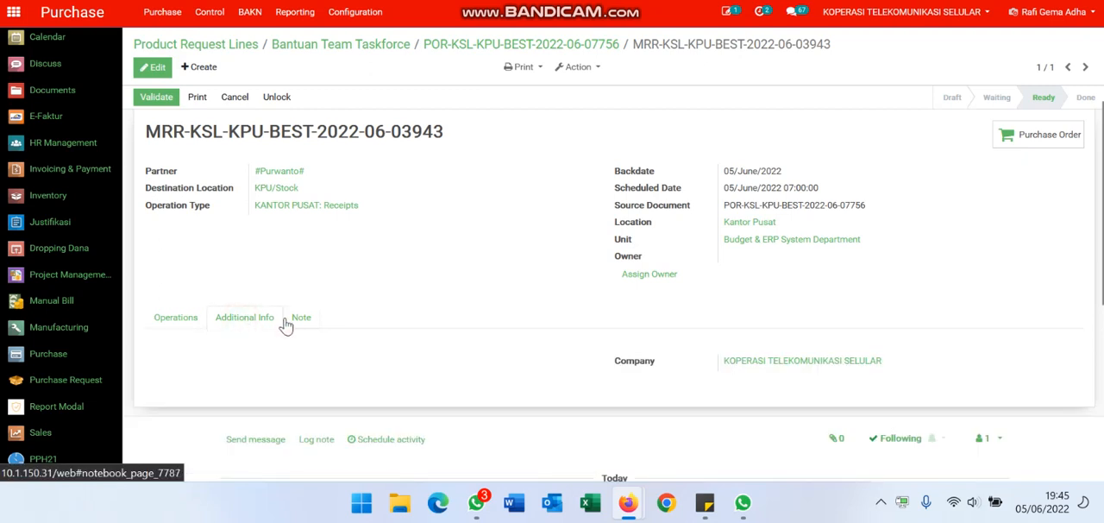
click(293, 316)
click(168, 316)
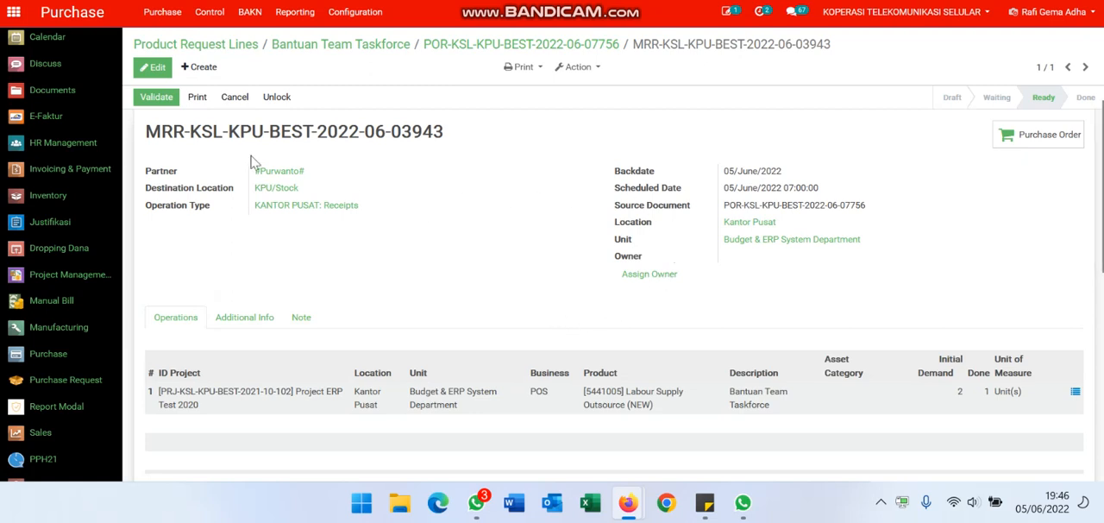
- Validate the partially received receipt and create a backorder for the remaining quantity
click(169, 105)
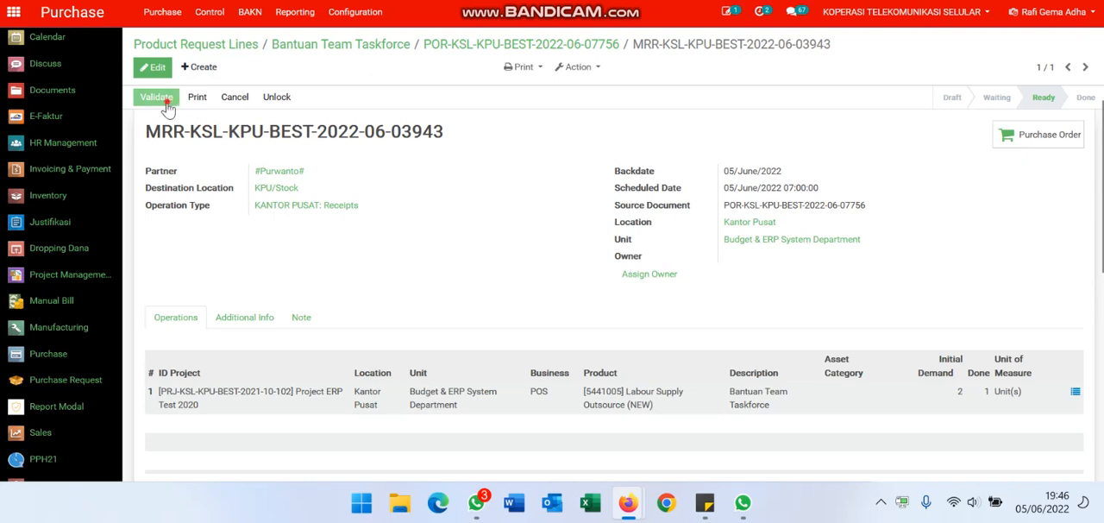
click(168, 102)
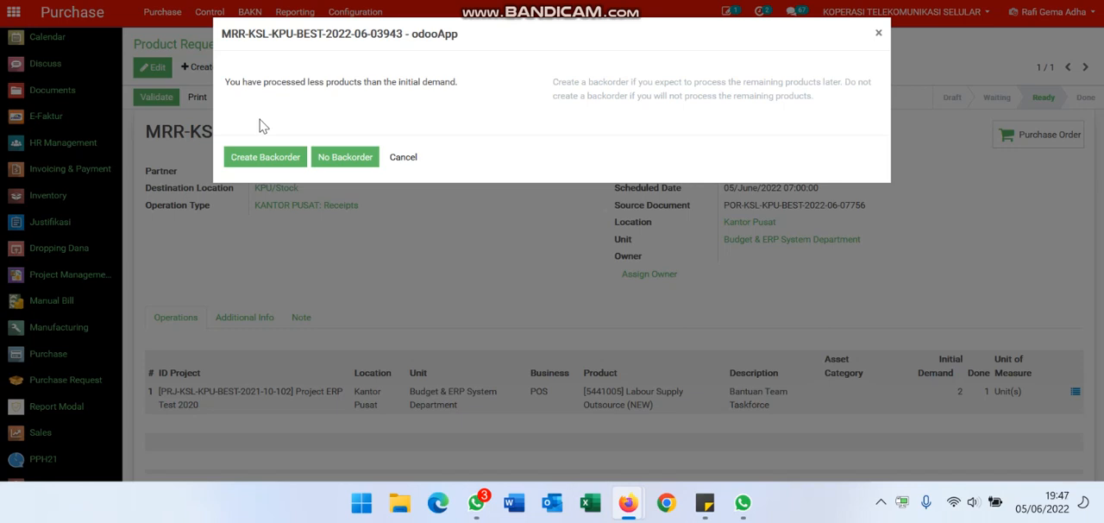
click(356, 157)
click(251, 163)
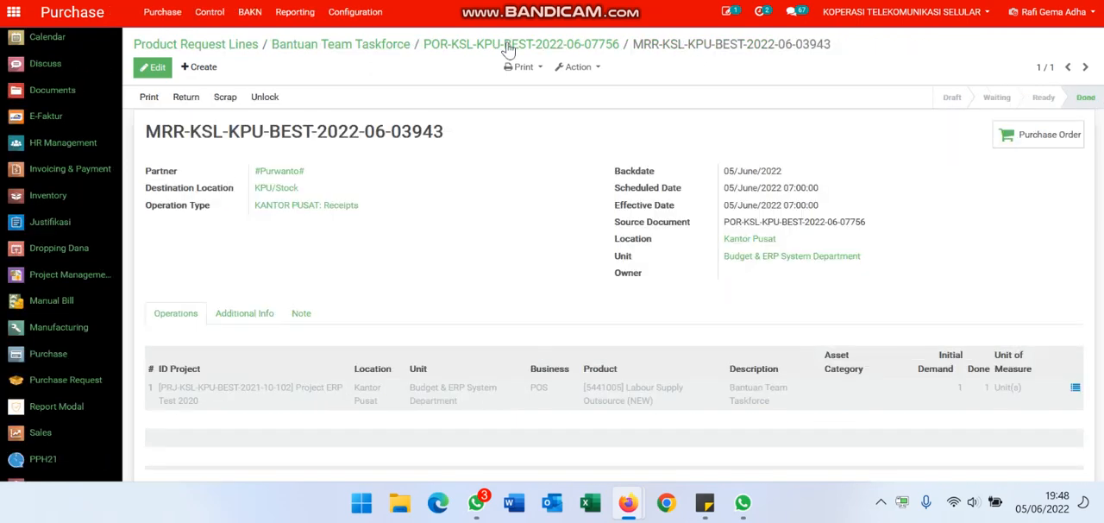
- Return to the purchase order, list its receipts and open the one with status Done
click(507, 46)
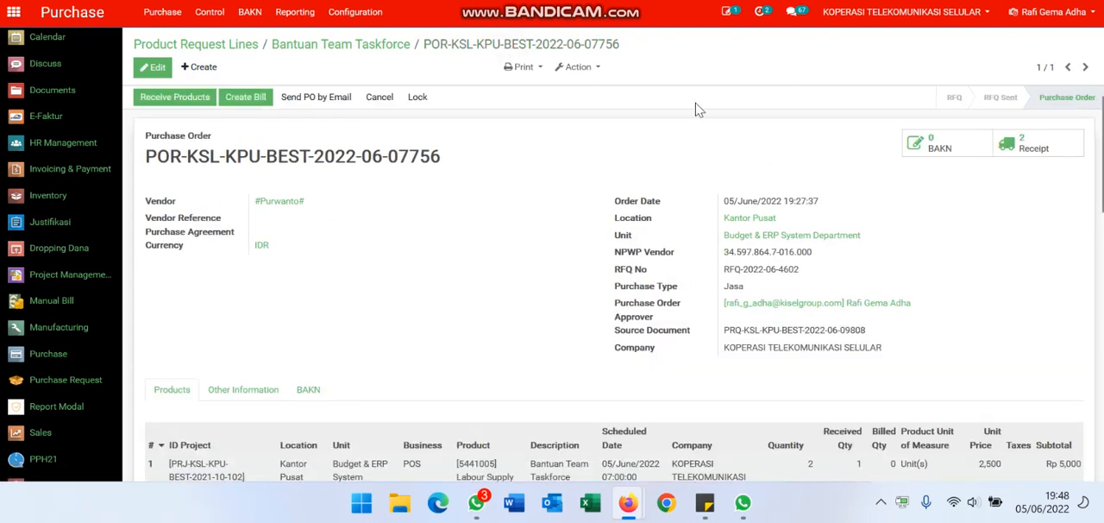
click(1035, 144)
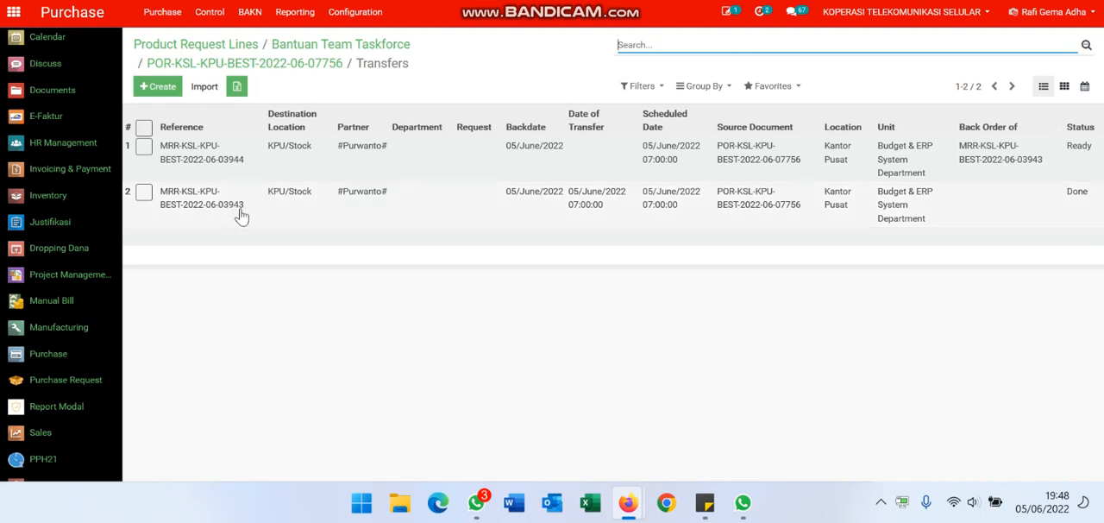
click(873, 224)
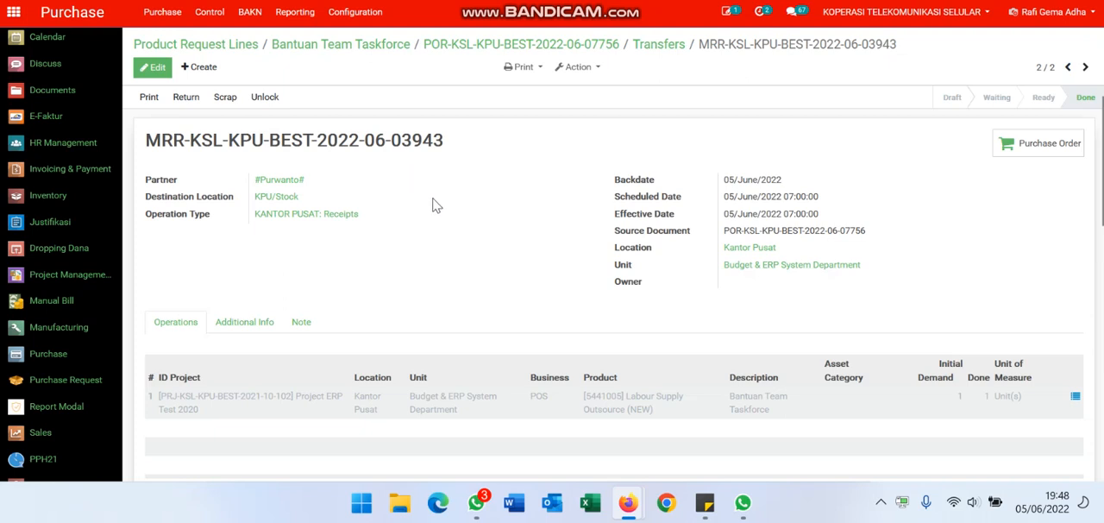
- Examine the journal items of the Labour Supply Outsource (NEW) line, including accounts, debit and credit, and close the details
click(603, 402)
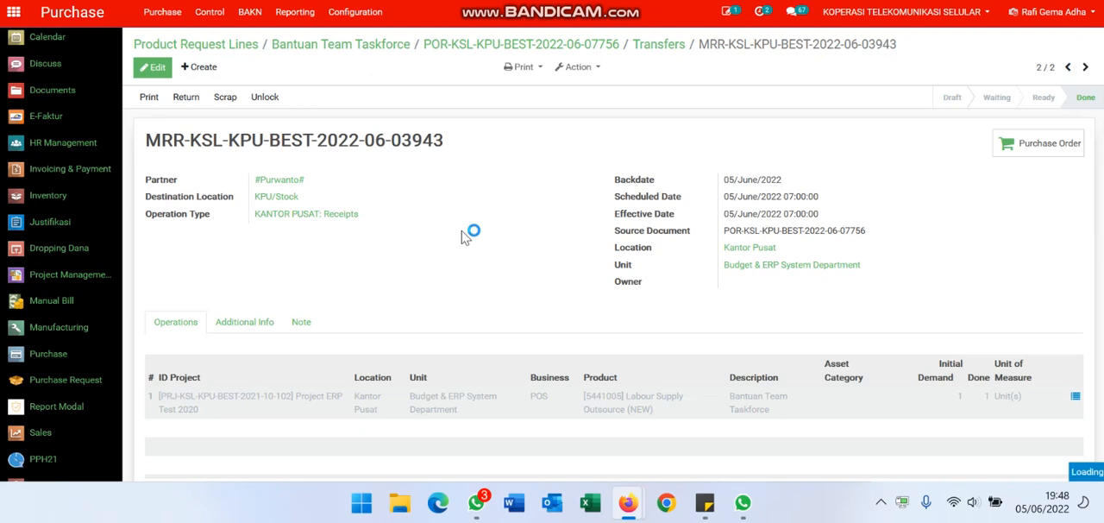
scroll(463, 238, down, 2)
scroll(464, 237, down, 3)
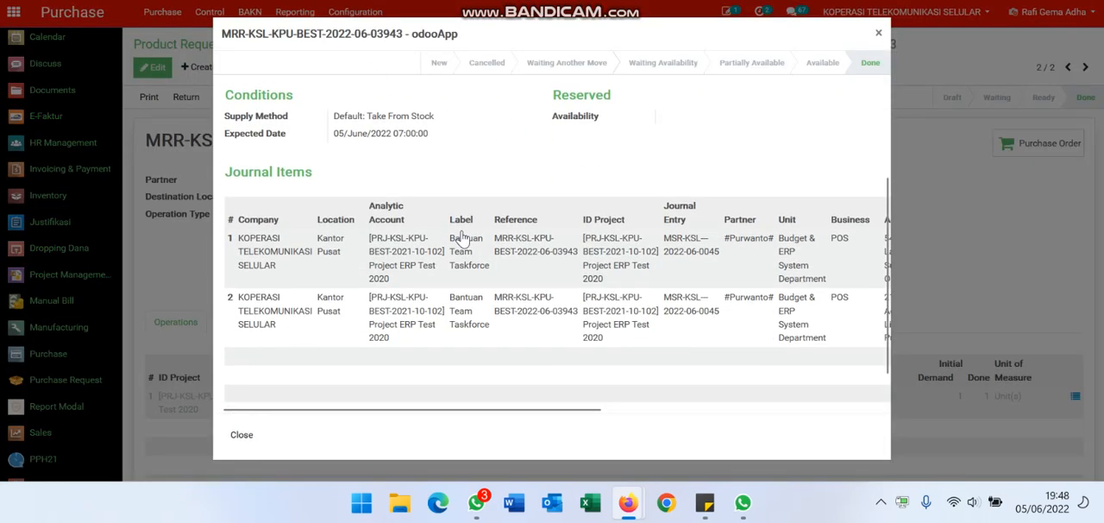
scroll(462, 239, right, 1)
scroll(462, 239, right, 3)
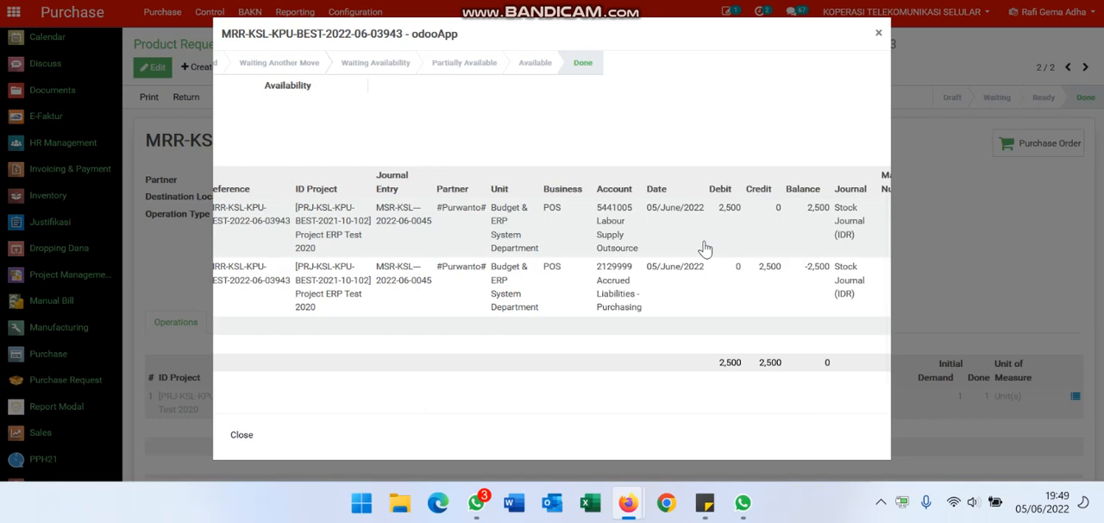
scroll(705, 248, left, 3)
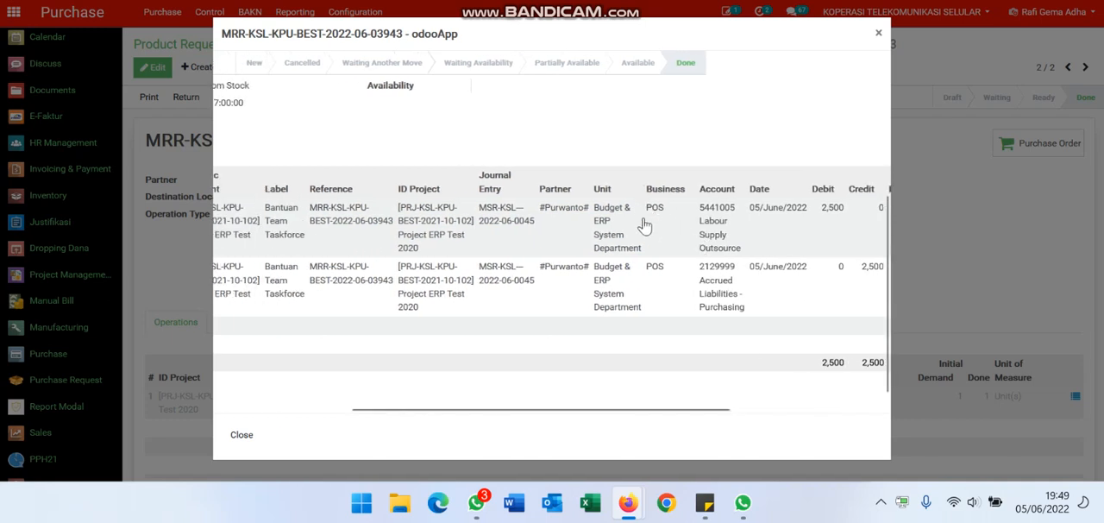
scroll(614, 217, left, 3)
scroll(616, 218, left, 3)
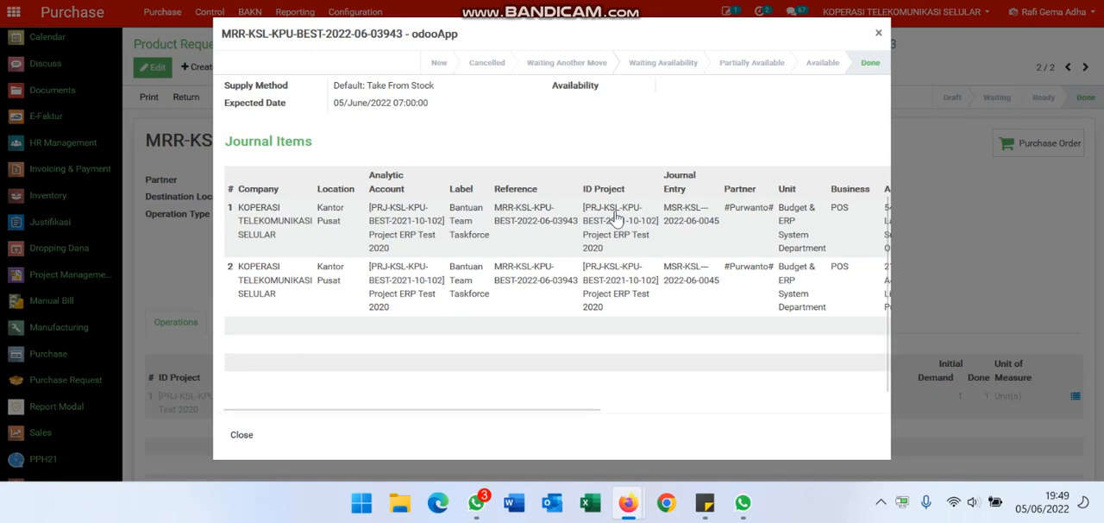
key(Escape)
mouse_move(617, 219)
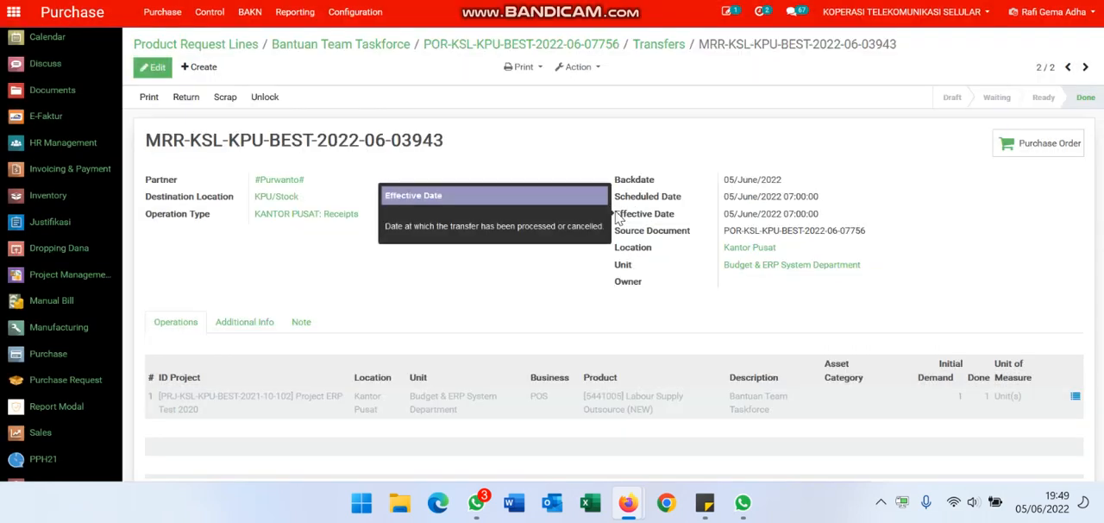